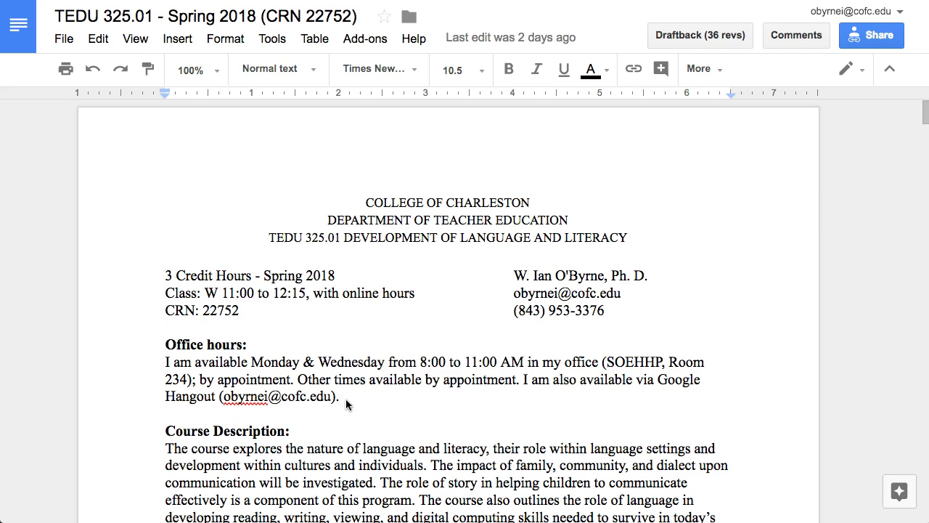
- Place the caret in the syllabus's office hours paragraph, then bring up the hypothes.is home page
{"action": "left_click", "coordinate": [340, 384]}
{"action": "left_click", "coordinate": [310, 383]}
{"action": "left_click", "coordinate": [311, 383]}
{"action": "left_click", "coordinate": [305, 396]}
{"action": "left_click", "coordinate": [313, 379]}
{"action": "left_click", "coordinate": [244, 379]}
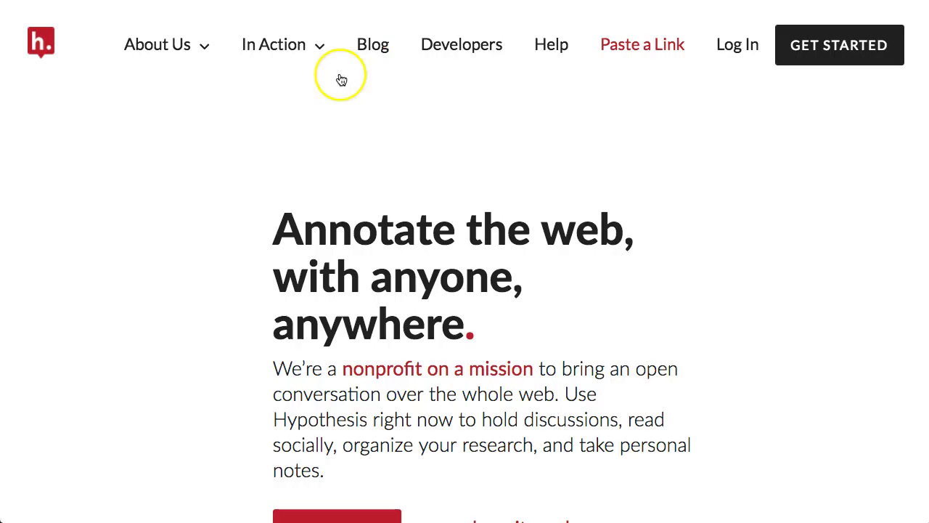
{"action": "mouse_move", "coordinate": [319, 49]}
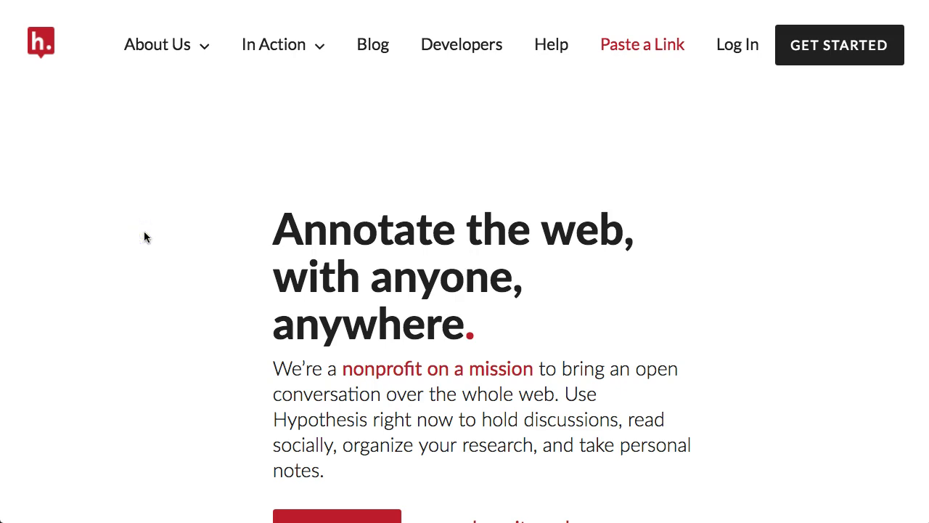
{"action": "left_click", "coordinate": [181, 221]}
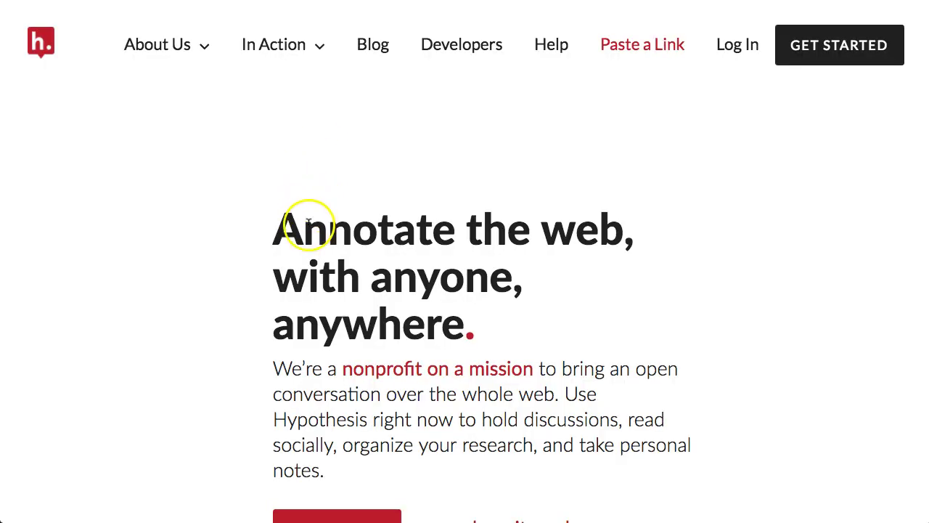
- Log in to Hypothesis and load the profile page listing 154 annotations
{"action": "left_click", "coordinate": [740, 45]}
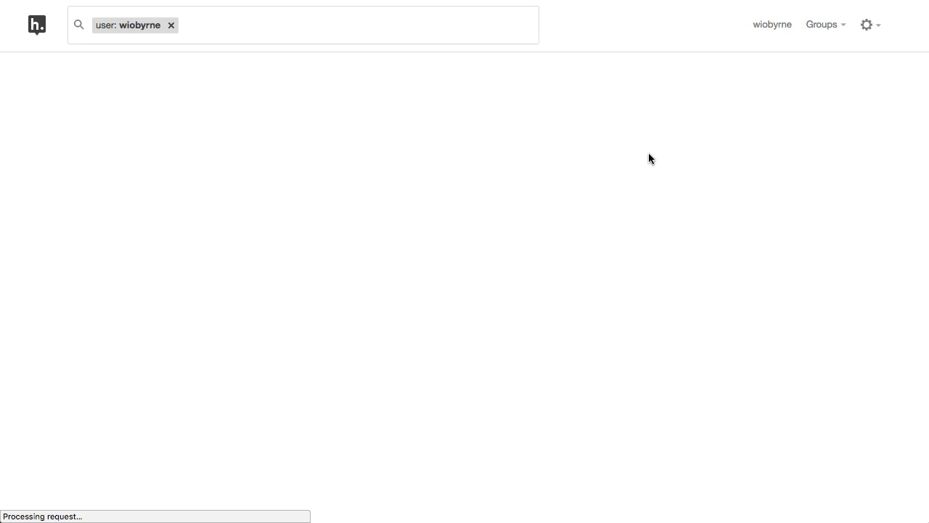
{"action": "left_click", "coordinate": [545, 110]}
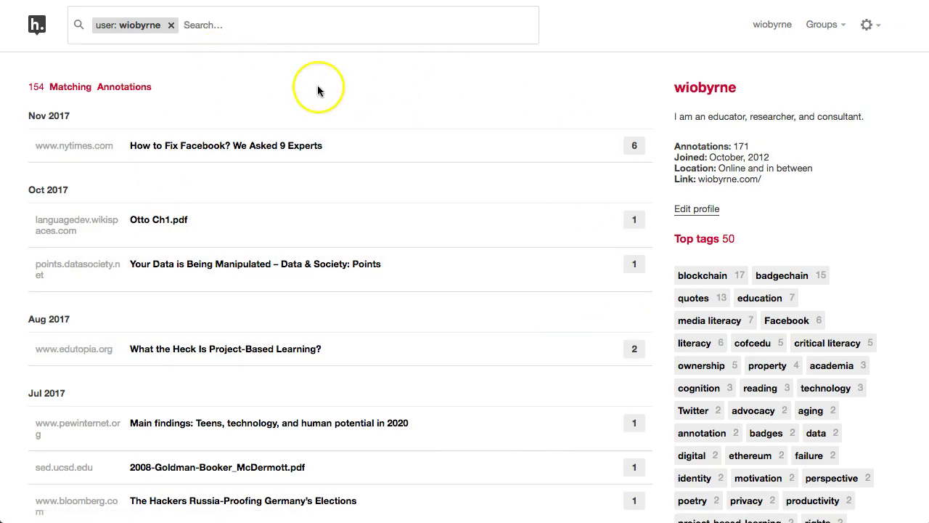
- Exit full-screen and choose Create new group from the Groups dropdown
{"action": "key", "text": "ctrl+super+f"}
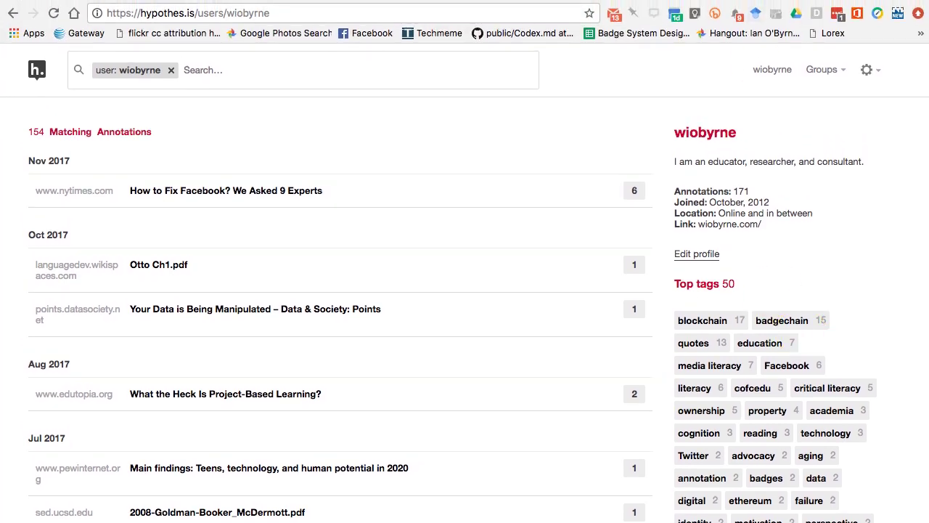
{"action": "left_click", "coordinate": [826, 69]}
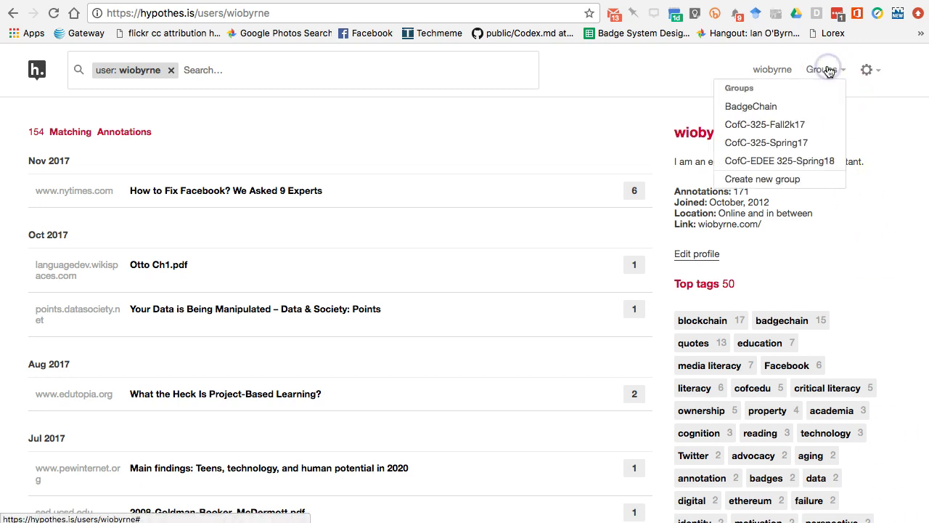
{"action": "left_click", "coordinate": [748, 179]}
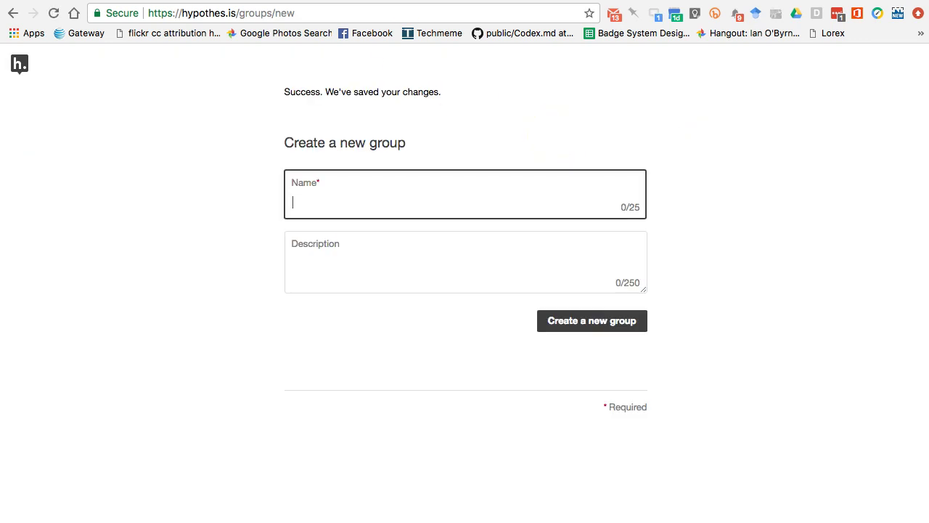
- Enter 'CofC-TEDU325-Spring18' as the new group's name
{"action": "key", "text": "ctrl+Tab"}
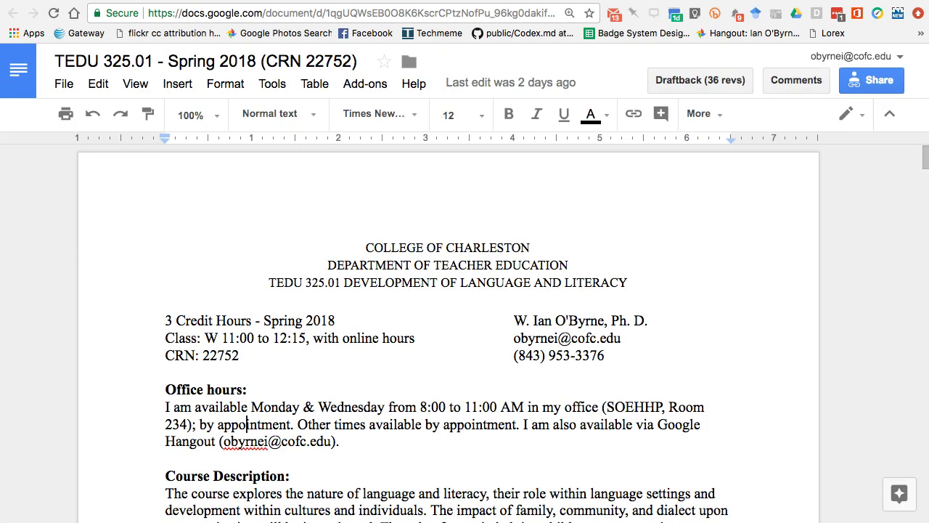
{"action": "left_click", "coordinate": [415, 8]}
{"action": "left_click", "coordinate": [343, 200]}
{"action": "type", "text": "C"}
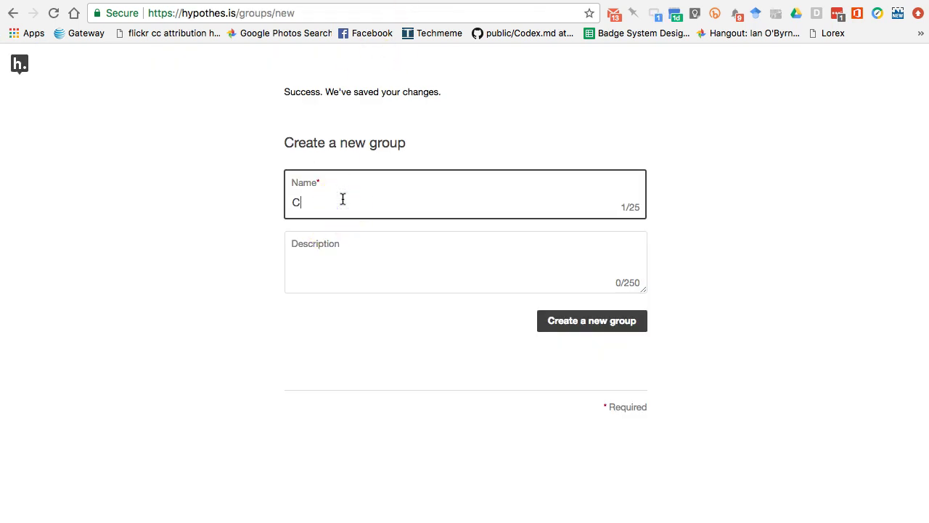
{"action": "type", "text": "ofC-TEDU325-Spring18"}
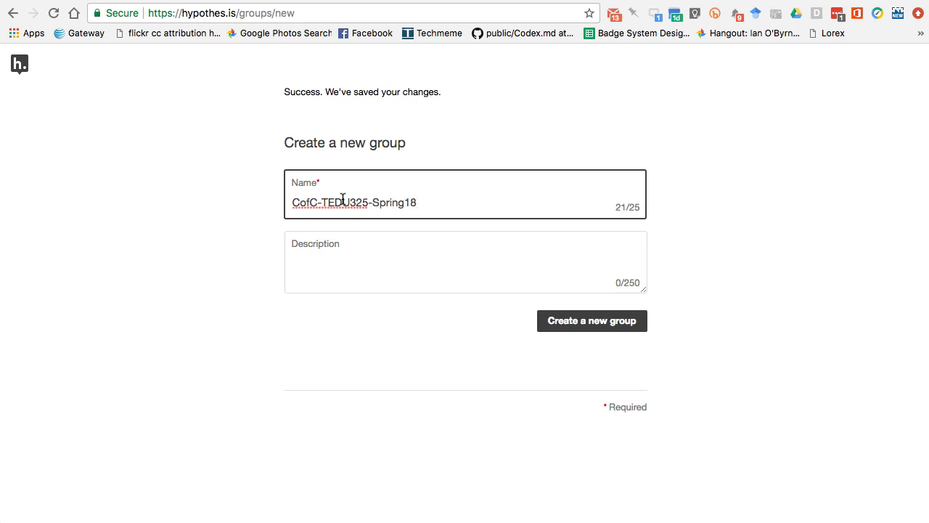
- Describe it as 'A closed reading group for TEDU 325 with O'Byrne.' and create the group
{"action": "left_click", "coordinate": [348, 268]}
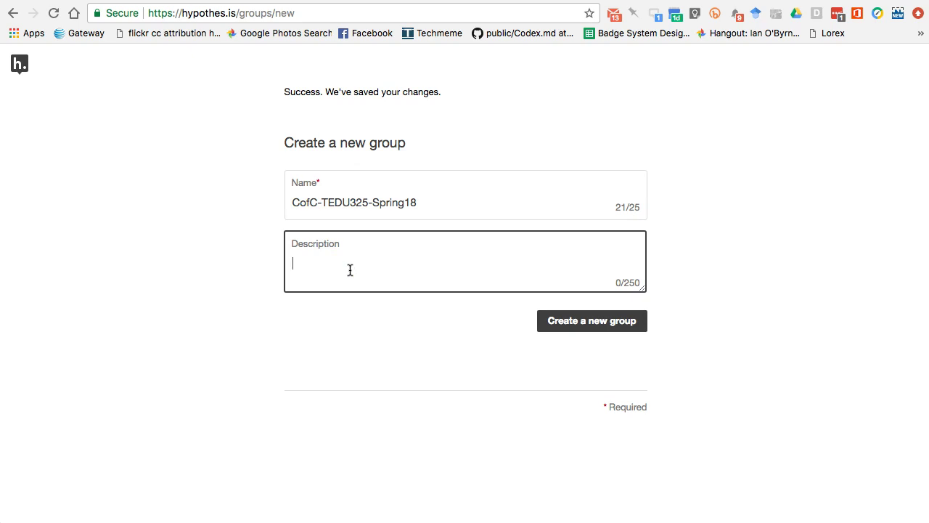
{"action": "type", "text": "A closed reading group for TEDU 325 with O'Byrne/"}
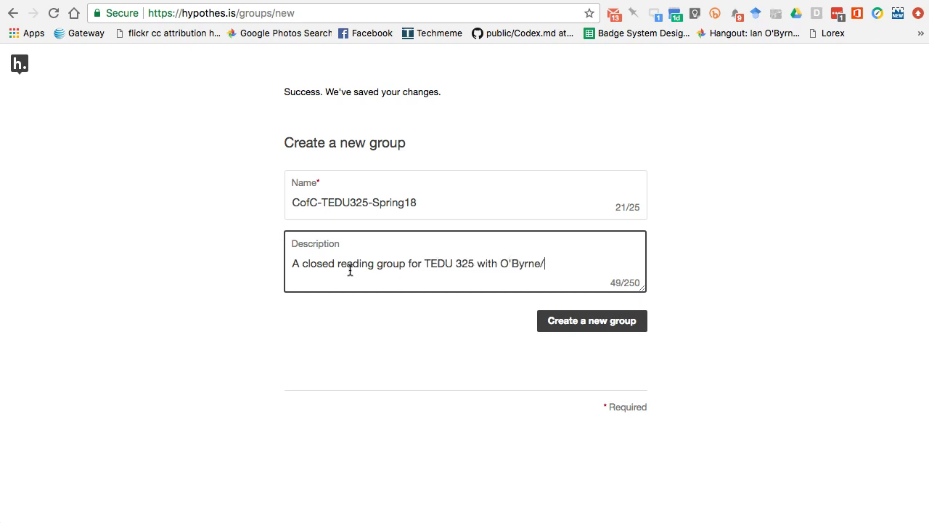
{"action": "key", "text": "BackSpace"}
{"action": "type", "text": "."}
{"action": "left_click", "coordinate": [570, 323]}
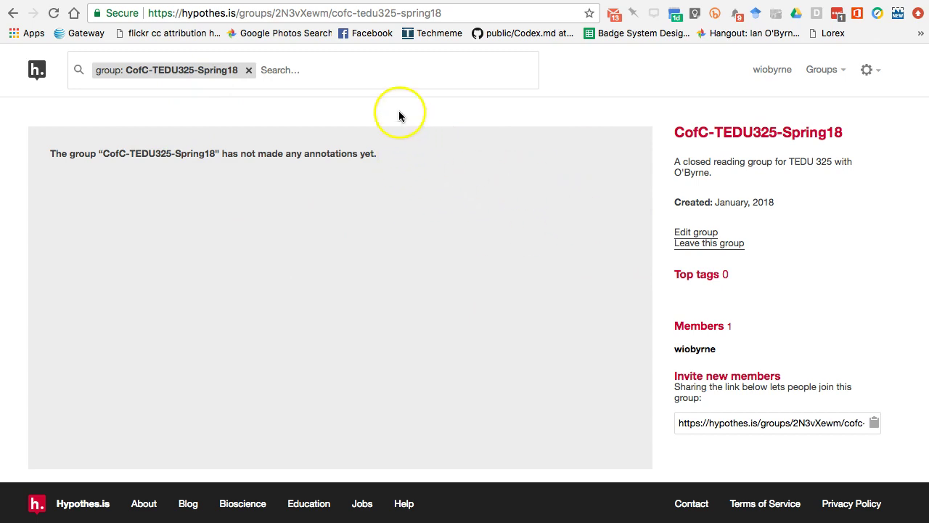
{"action": "left_click", "coordinate": [278, 72]}
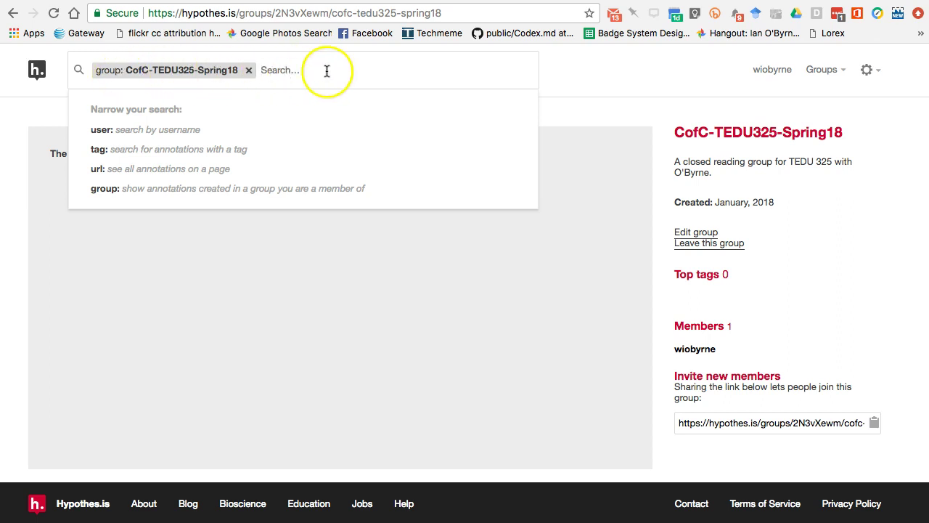
{"action": "left_click", "coordinate": [40, 108]}
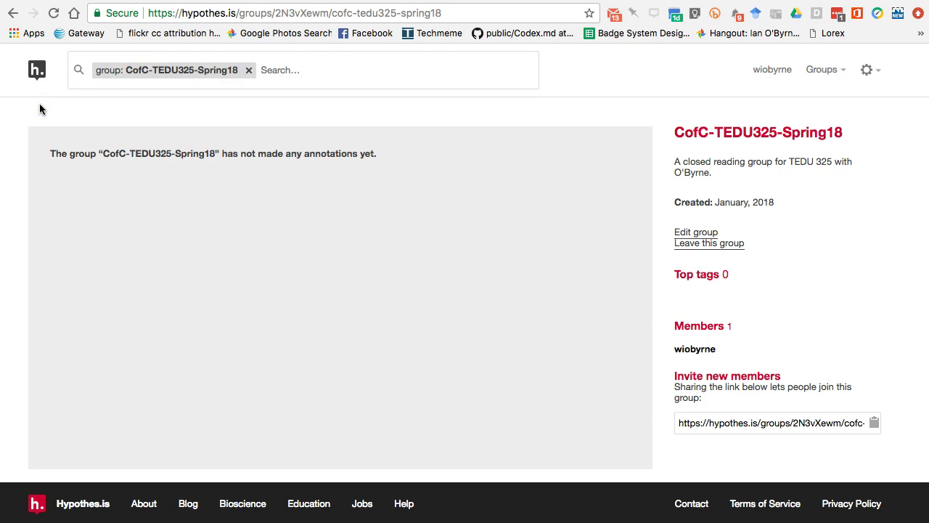
{"action": "left_click_drag", "start_coordinate": [40, 109], "coordinate": [123, 114]}
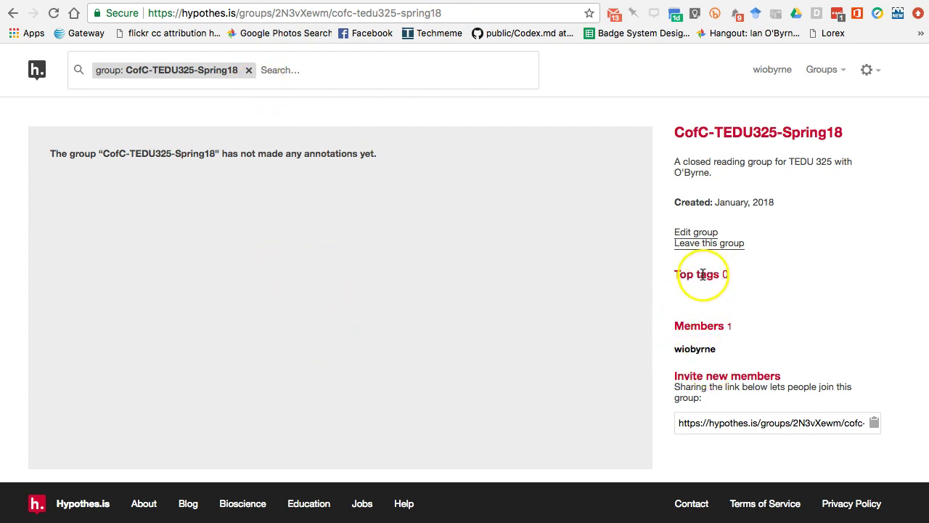
{"action": "left_click", "coordinate": [717, 422]}
{"action": "left_click", "coordinate": [874, 422]}
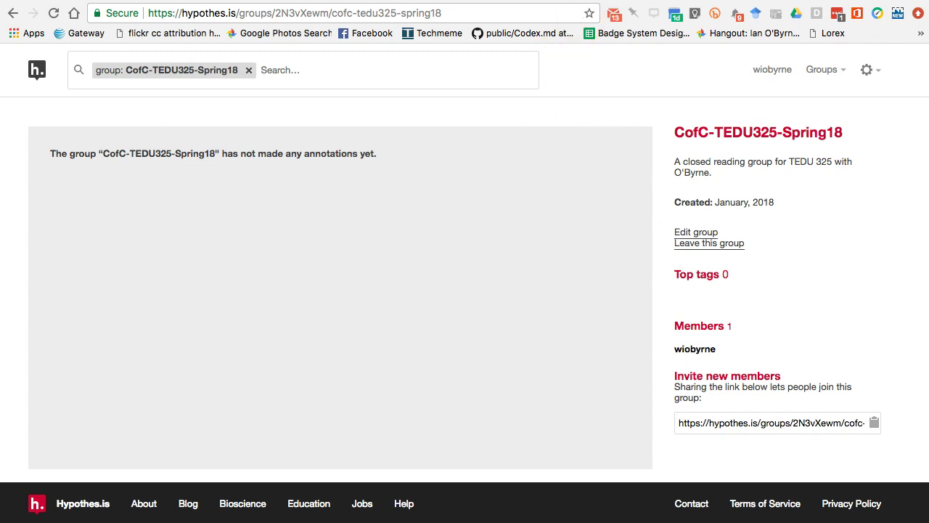
{"action": "left_click", "coordinate": [554, 11]}
{"action": "key", "text": "Return"}
{"action": "left_click", "coordinate": [624, 107]}
{"action": "left_click", "coordinate": [638, 108]}
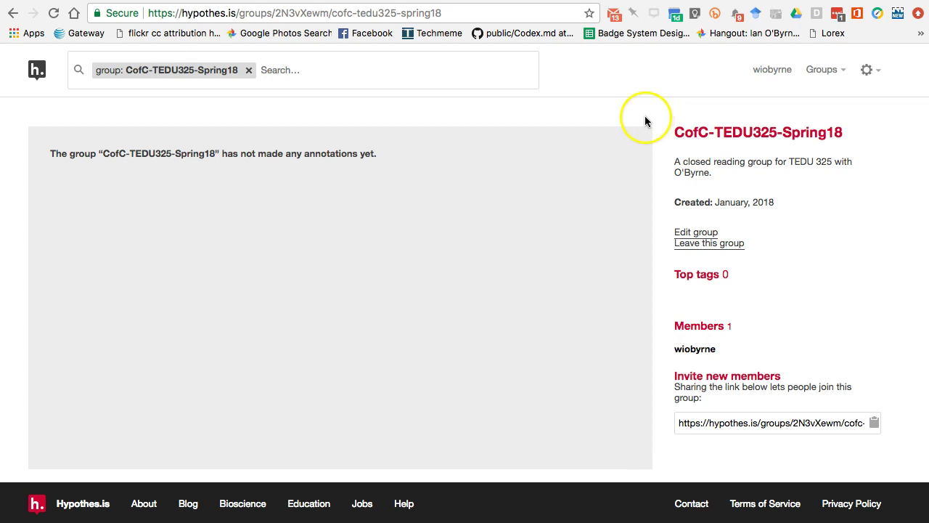
- Switch to the ASCD 'What Is a Literate Individual?' chapter and turn on the Hypothesis extension
{"action": "key", "text": "ctrl+Tab"}
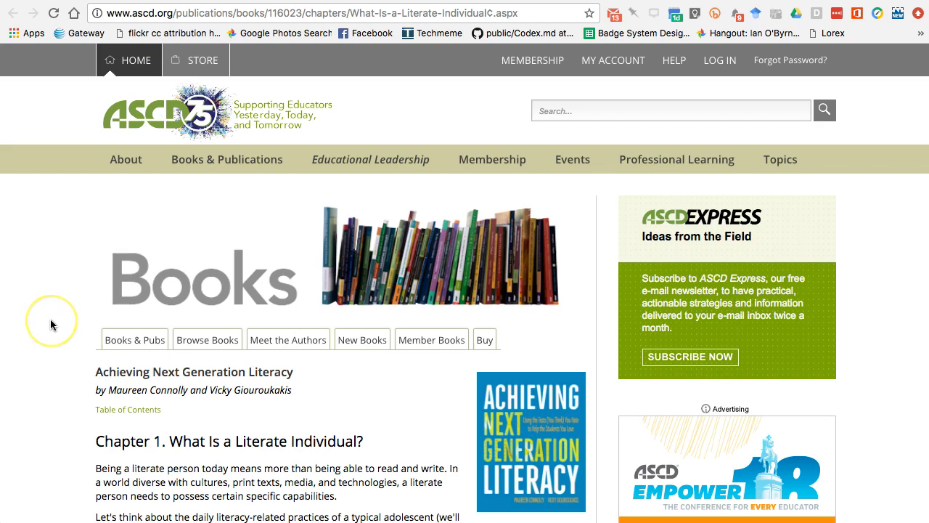
{"action": "scroll", "coordinate": [49, 328], "scroll_direction": "down", "scroll_amount": 5}
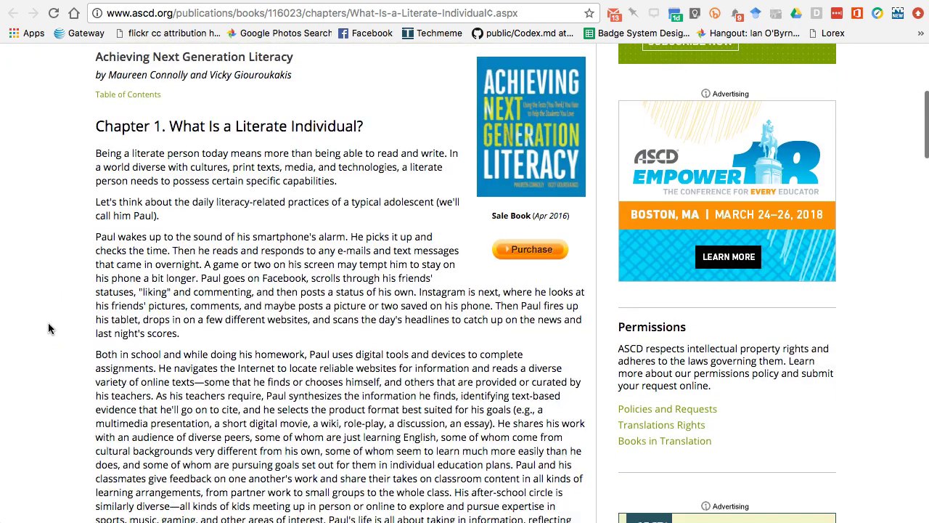
{"action": "scroll", "coordinate": [308, 298], "scroll_direction": "up", "scroll_amount": 5}
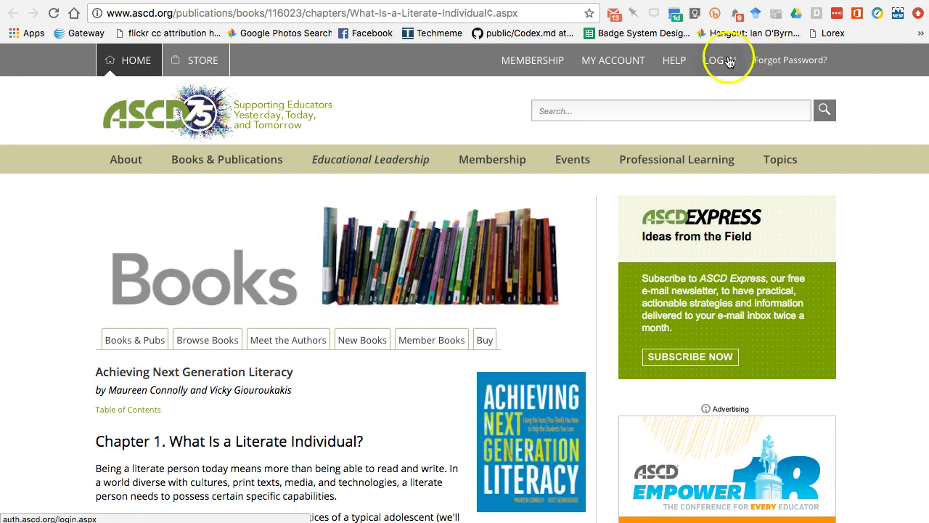
{"action": "left_click", "coordinate": [653, 15]}
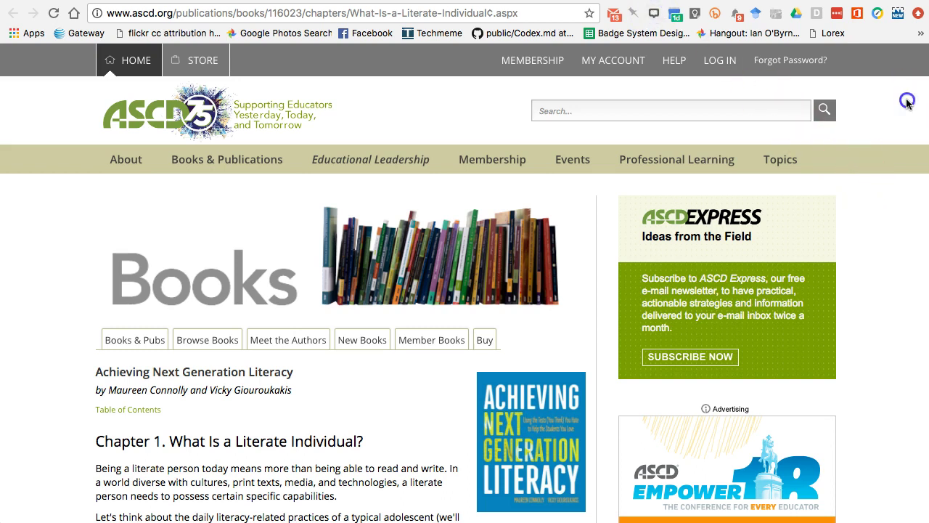
{"action": "scroll", "coordinate": [903, 110], "scroll_direction": "down", "scroll_amount": 7}
- Open and close the Hypothesis sidebar on the NYPL post, then scroll through the article
{"action": "scroll", "coordinate": [904, 109], "scroll_direction": "down", "scroll_amount": 2}
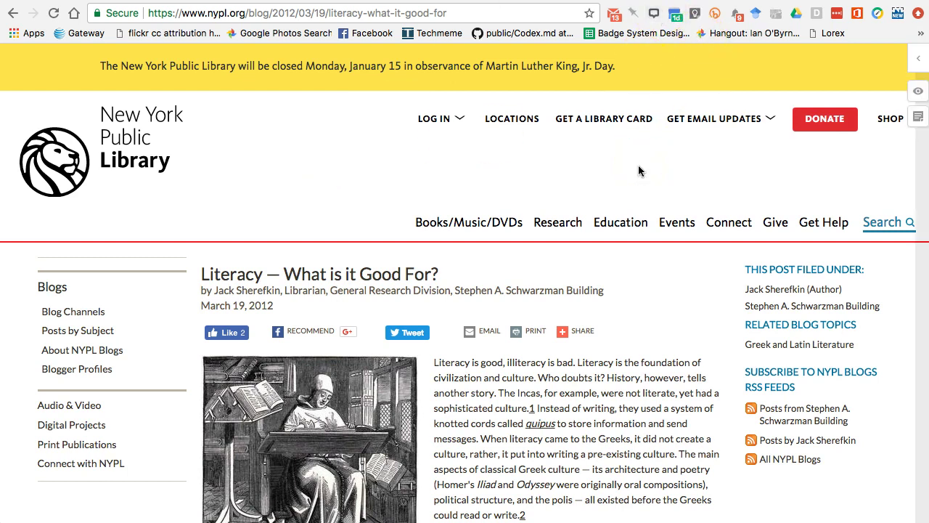
{"action": "left_click", "coordinate": [921, 58]}
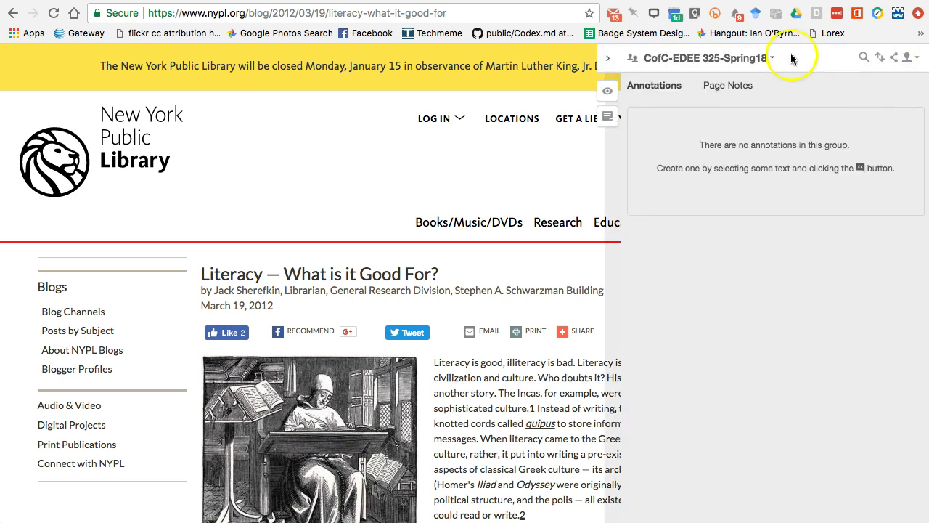
{"action": "left_click", "coordinate": [608, 63]}
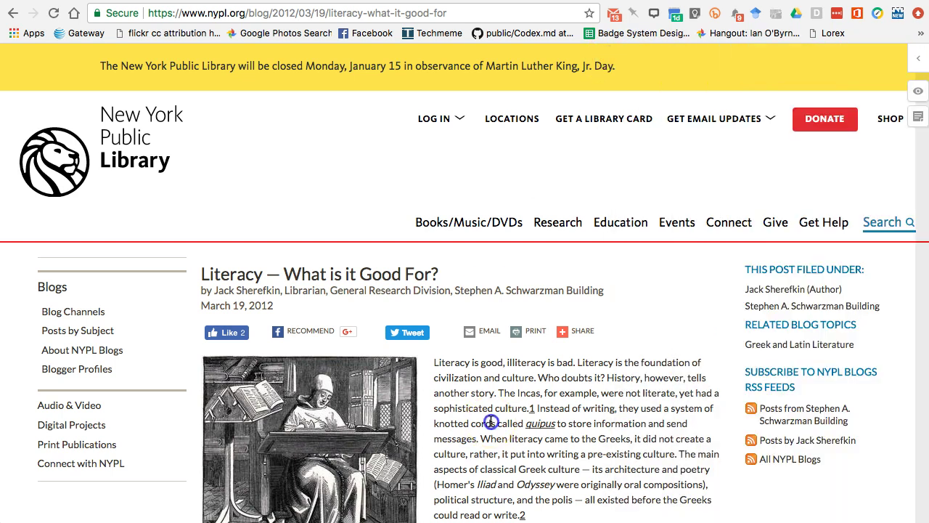
{"action": "scroll", "coordinate": [482, 420], "scroll_direction": "down", "scroll_amount": 4}
{"action": "scroll", "coordinate": [485, 420], "scroll_direction": "down", "scroll_amount": 1}
{"action": "left_click_drag", "start_coordinate": [468, 270], "coordinate": [573, 270]}
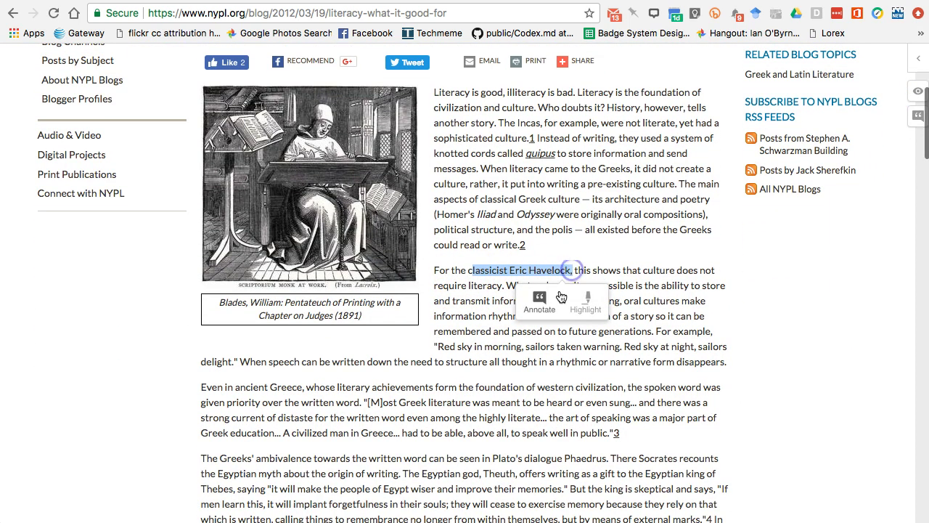
{"action": "left_click", "coordinate": [539, 301]}
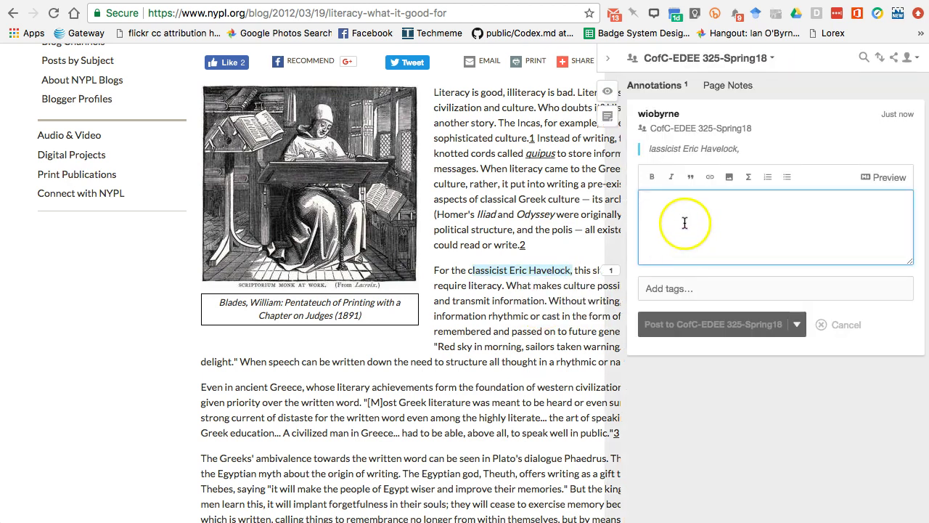
{"action": "left_click", "coordinate": [795, 325]}
{"action": "left_click", "coordinate": [771, 231]}
{"action": "left_click", "coordinate": [524, 168]}
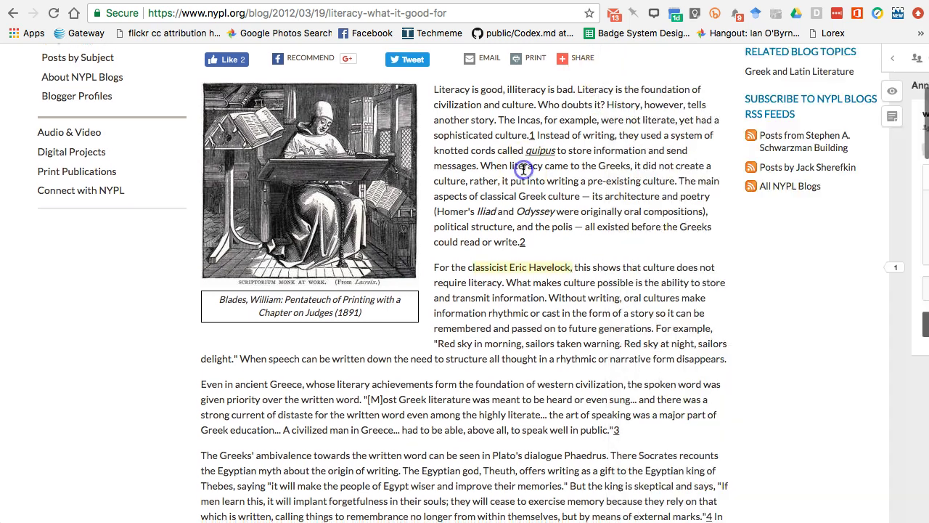
{"action": "left_click", "coordinate": [548, 195]}
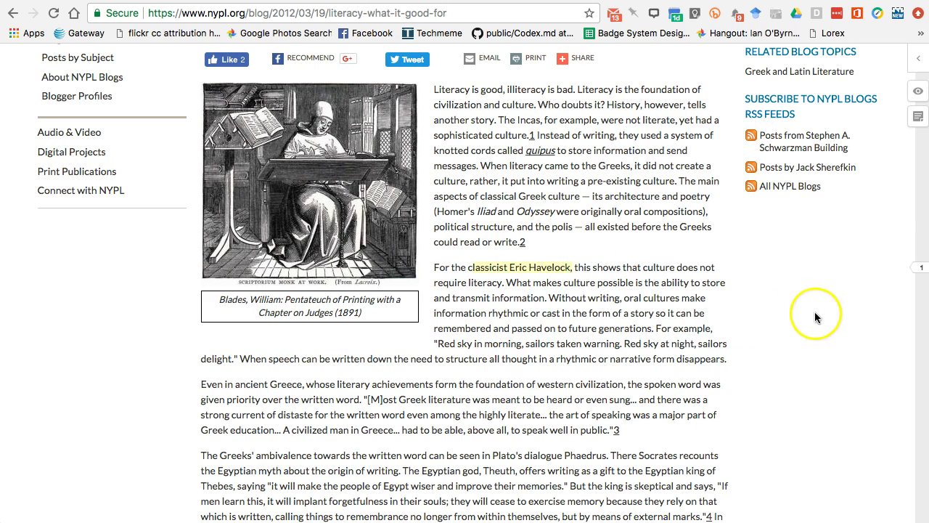
{"action": "left_click", "coordinate": [561, 272]}
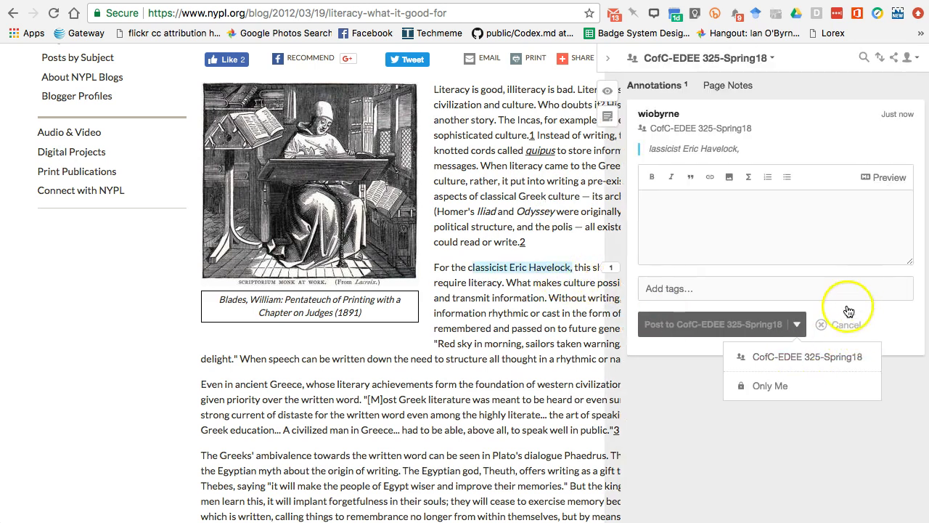
{"action": "left_click", "coordinate": [836, 325]}
{"action": "left_click", "coordinate": [542, 190]}
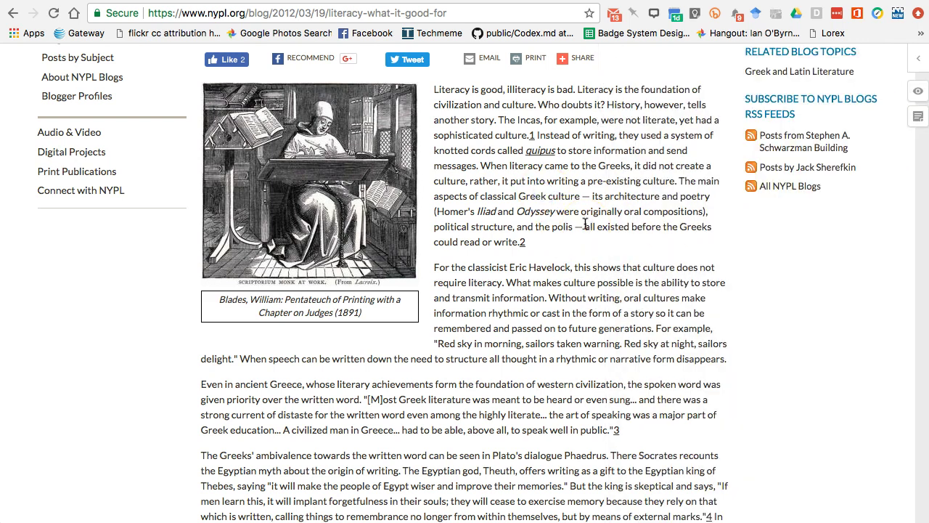
{"action": "scroll", "coordinate": [585, 225], "scroll_direction": "up", "scroll_amount": 5}
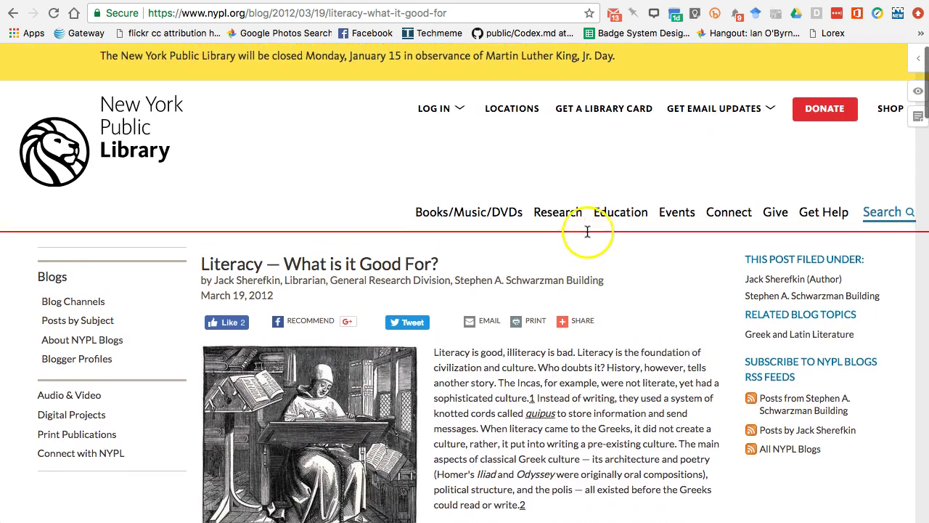
{"action": "scroll", "coordinate": [584, 290], "scroll_direction": "down", "scroll_amount": 2}
{"action": "scroll", "coordinate": [573, 322], "scroll_direction": "down", "scroll_amount": 1}
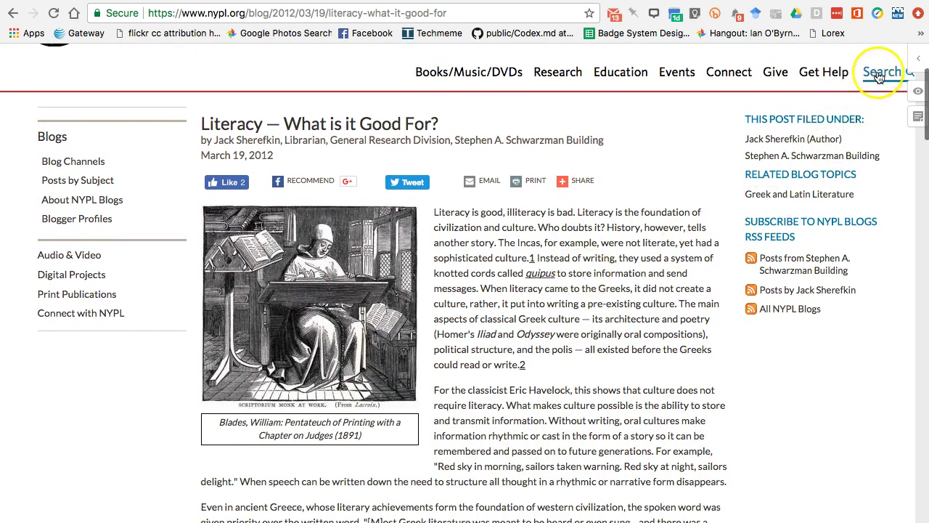
{"action": "left_click", "coordinate": [914, 61]}
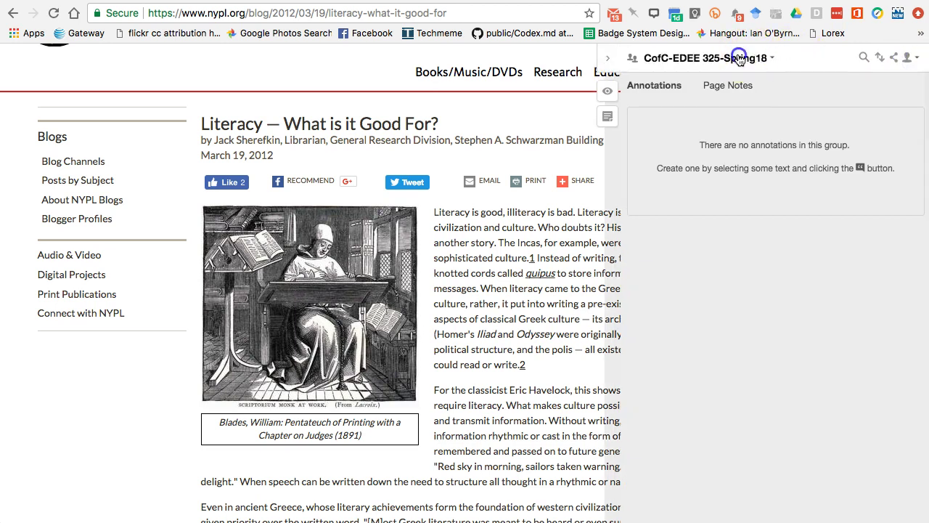
- Switch the annotation group to CofC-TEDU325-Spring18 and hide the sidebar
{"action": "left_click", "coordinate": [737, 58]}
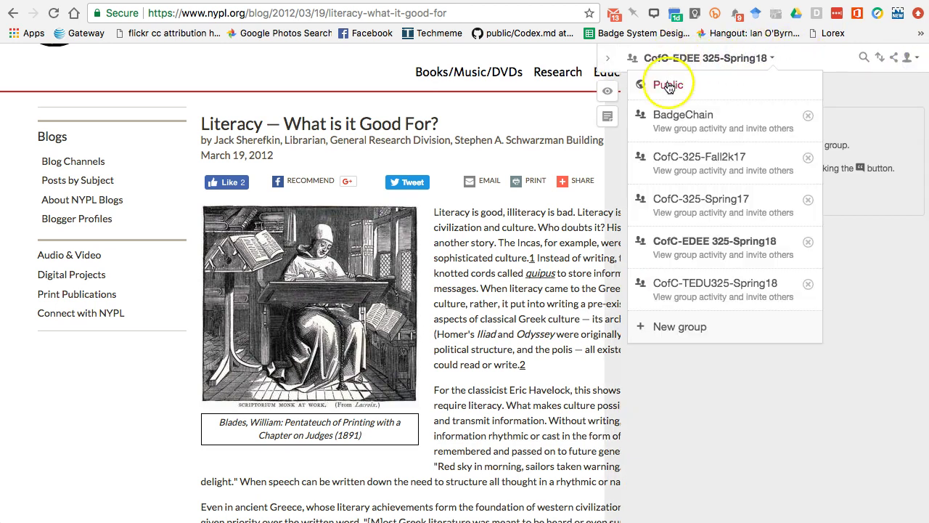
{"action": "left_click", "coordinate": [688, 289]}
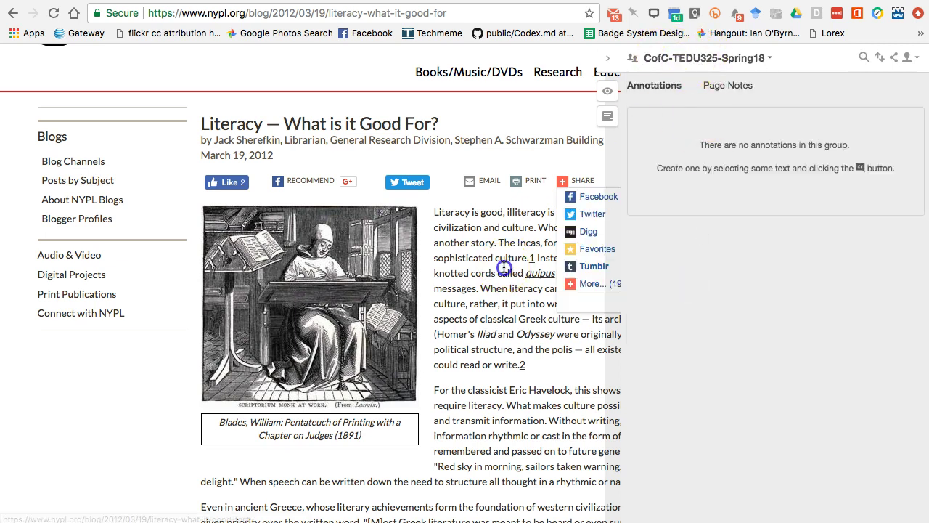
{"action": "left_click", "coordinate": [491, 246]}
- Start and cancel a trial annotation on the Incas sentence, then reopen the group list
{"action": "left_click_drag", "start_coordinate": [490, 245], "coordinate": [590, 259]}
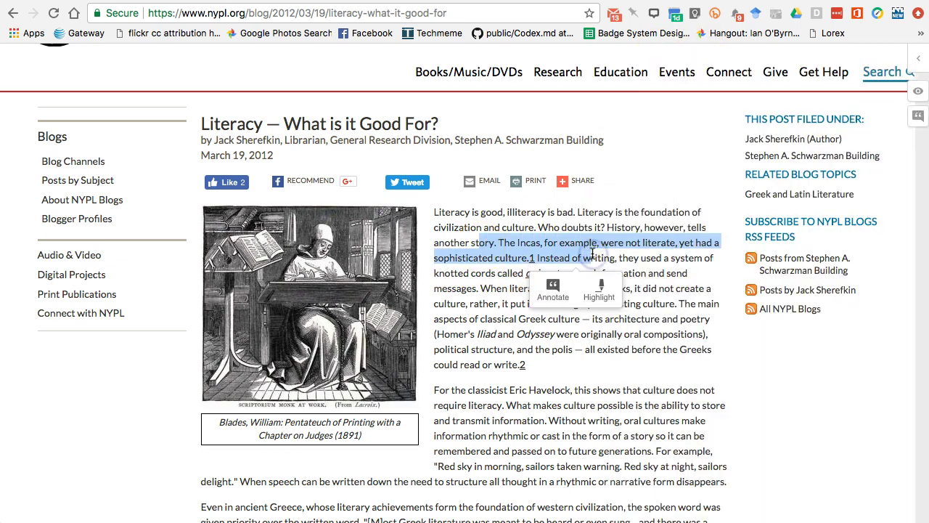
{"action": "left_click", "coordinate": [552, 294]}
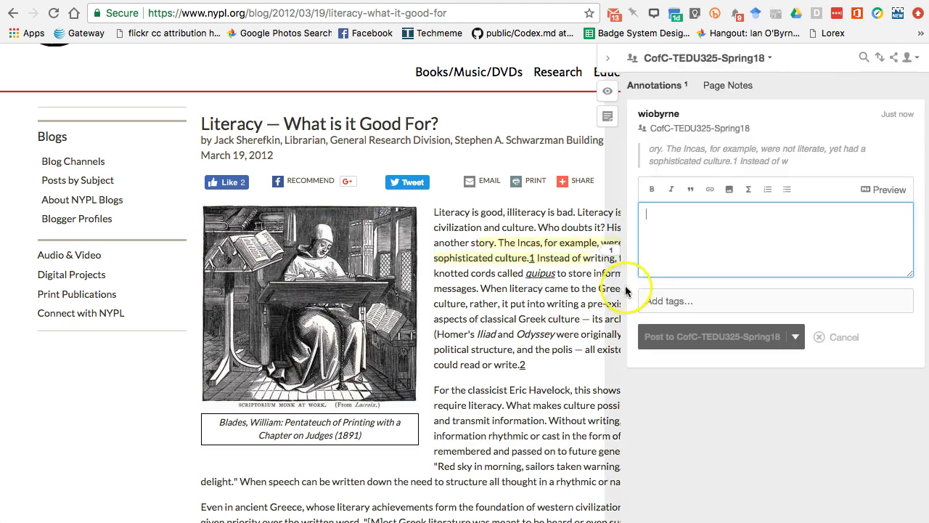
{"action": "left_click", "coordinate": [688, 239]}
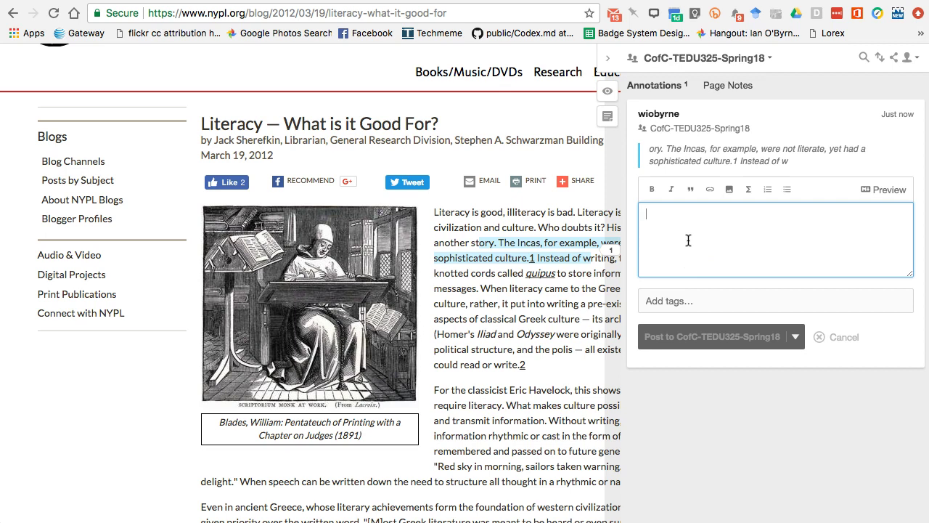
{"action": "left_click", "coordinate": [829, 335]}
{"action": "left_click", "coordinate": [538, 305]}
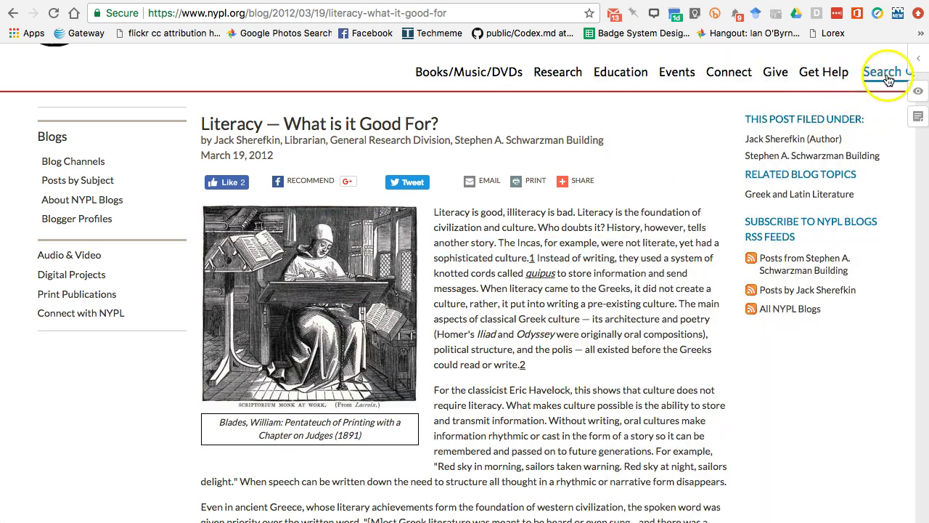
{"action": "left_click", "coordinate": [918, 57]}
{"action": "left_click", "coordinate": [724, 58]}
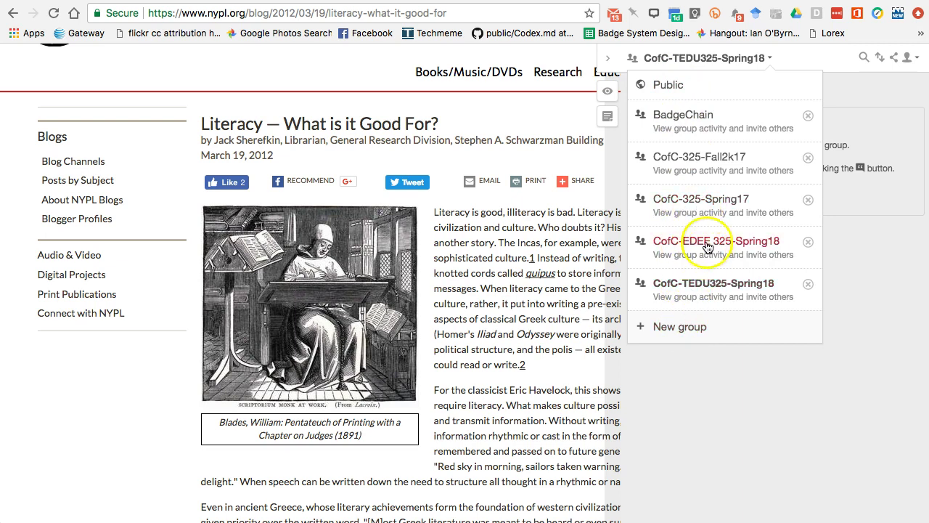
- Start a CofC-TEDU325-Spring18 annotation on the words 'civilization and culture'
{"action": "left_click", "coordinate": [556, 259]}
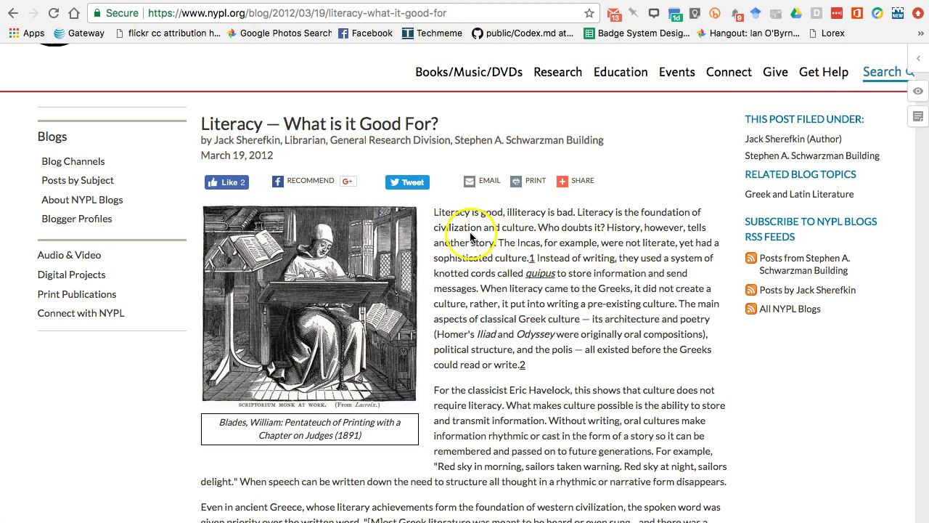
{"action": "left_click_drag", "start_coordinate": [438, 227], "coordinate": [534, 228]}
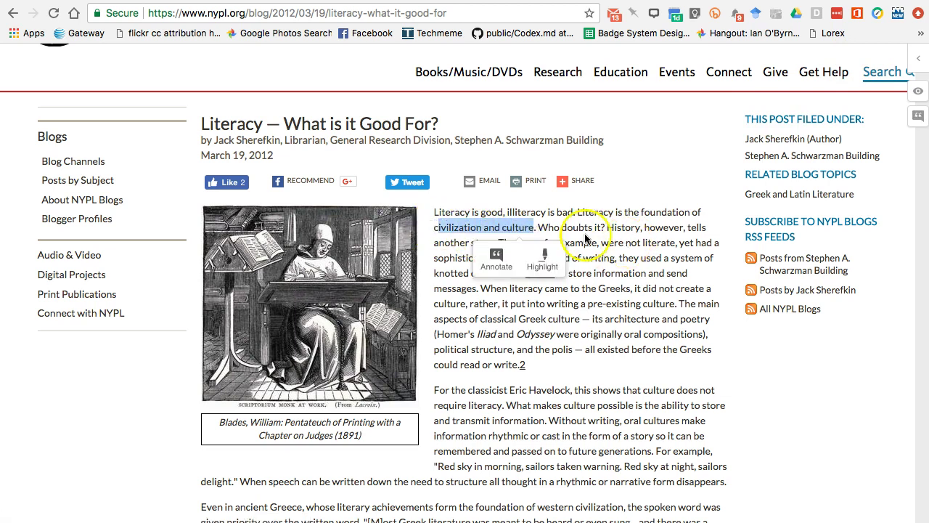
{"action": "left_click", "coordinate": [493, 255]}
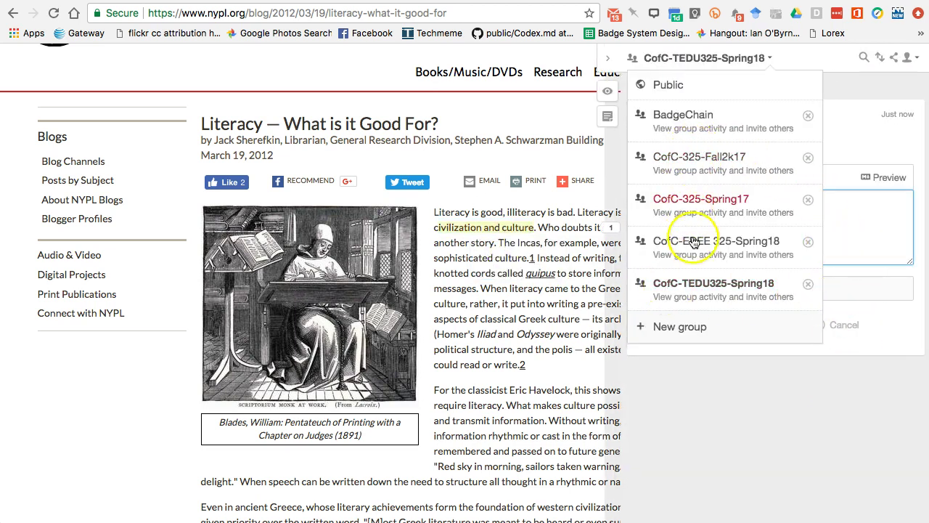
{"action": "left_click", "coordinate": [696, 283]}
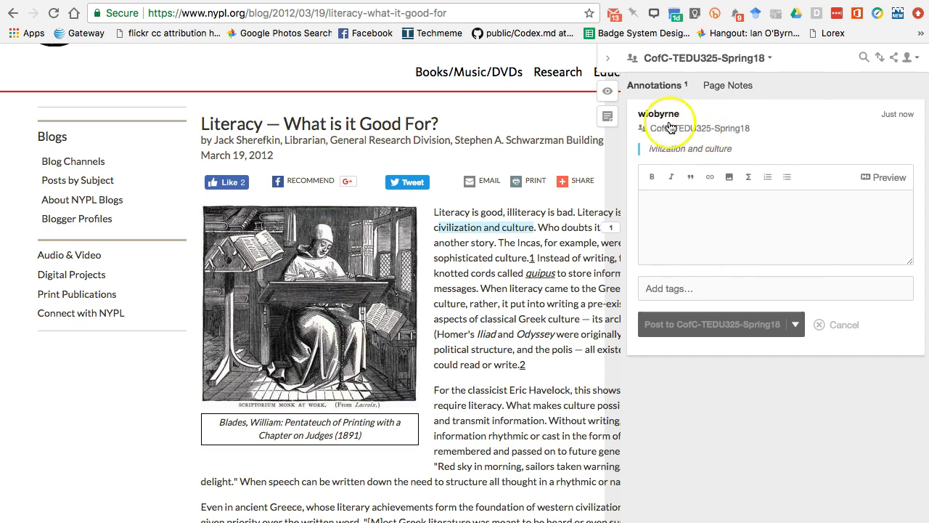
{"action": "left_click", "coordinate": [691, 204]}
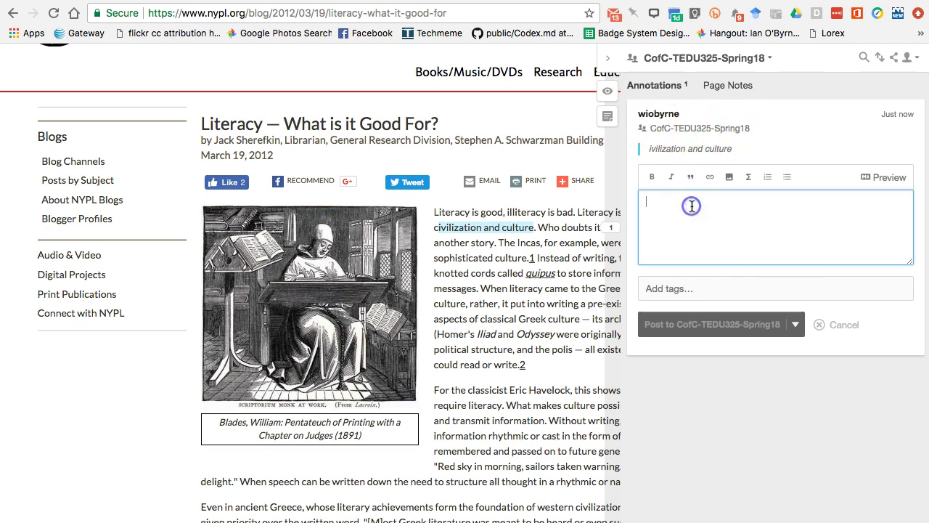
- Review the Post-to options, keep CofC-TEDU325-Spring18 as the group, and close the sidebar
{"action": "left_click", "coordinate": [795, 326]}
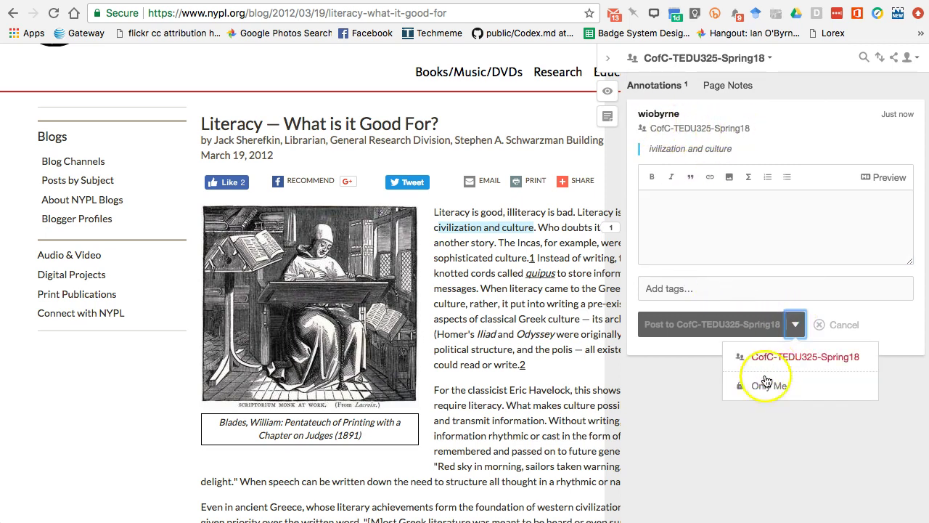
{"action": "left_click", "coordinate": [715, 228]}
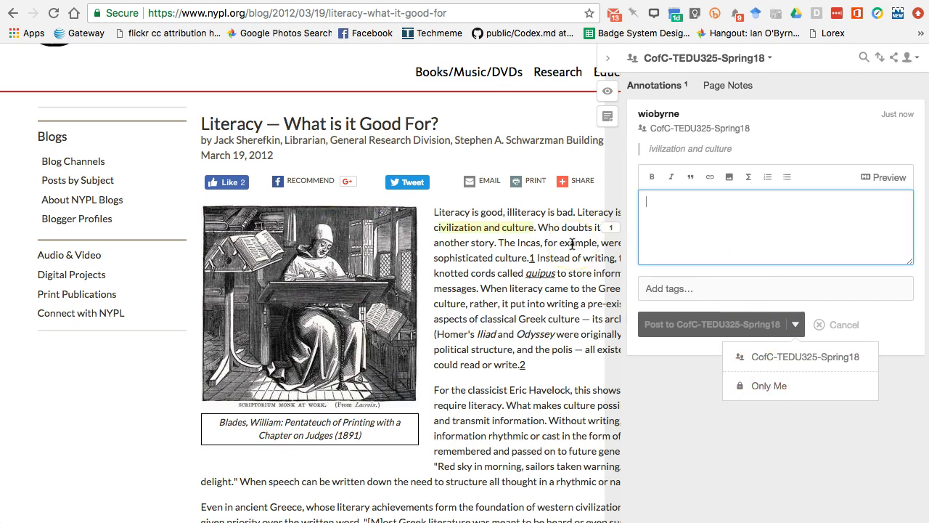
{"action": "left_click", "coordinate": [690, 58]}
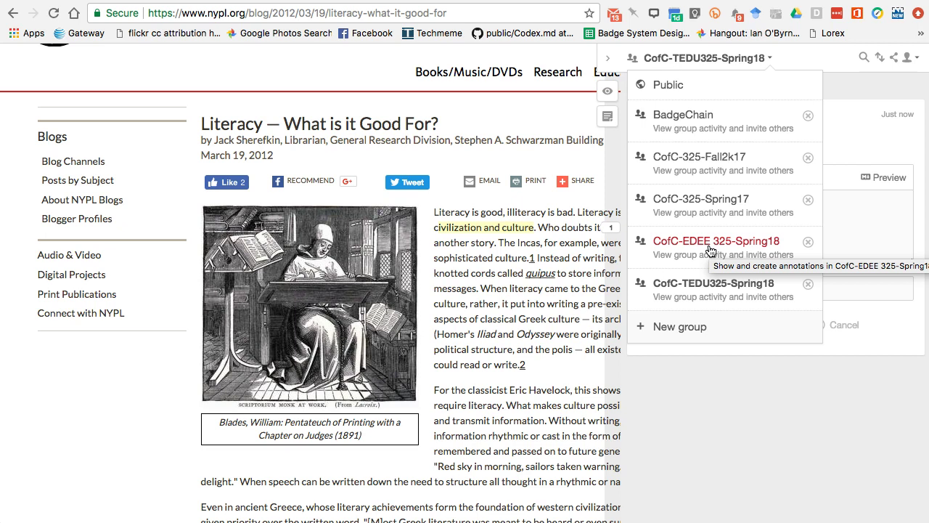
{"action": "left_click", "coordinate": [685, 300]}
{"action": "left_click", "coordinate": [529, 284]}
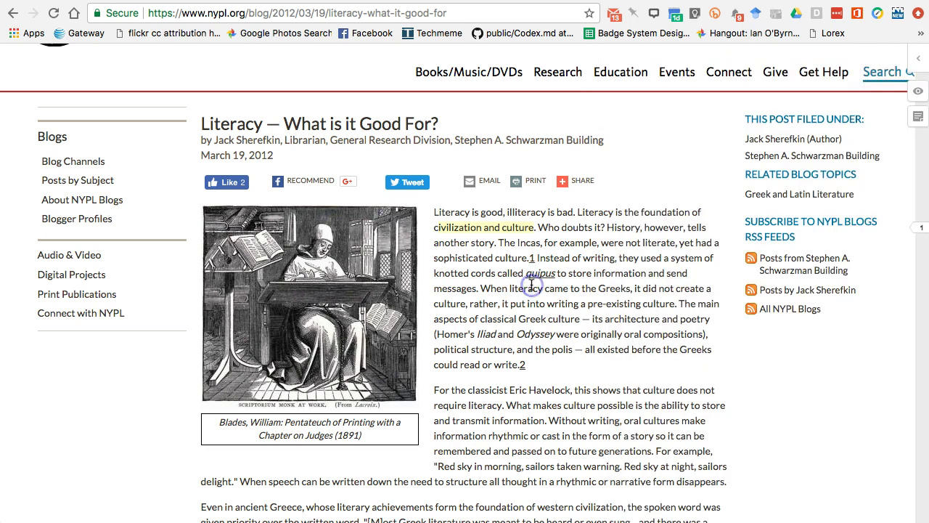
{"action": "left_click", "coordinate": [623, 270]}
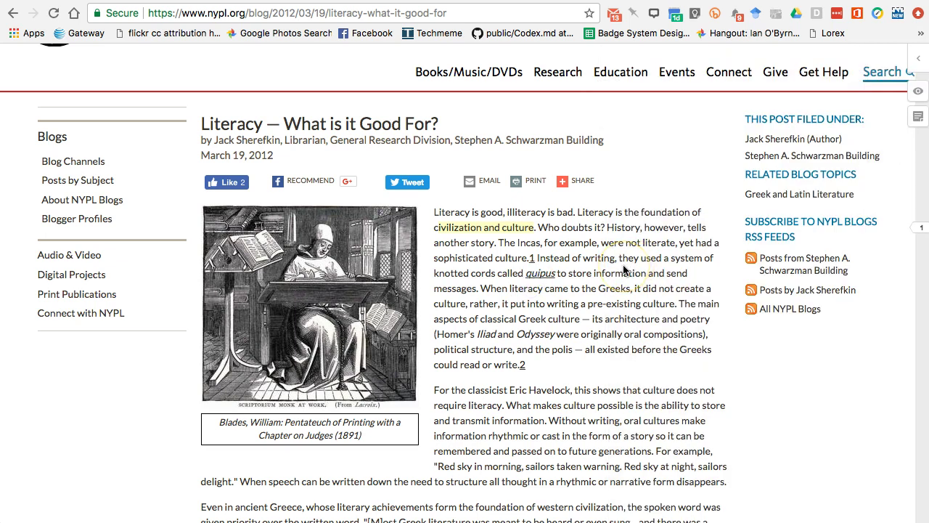